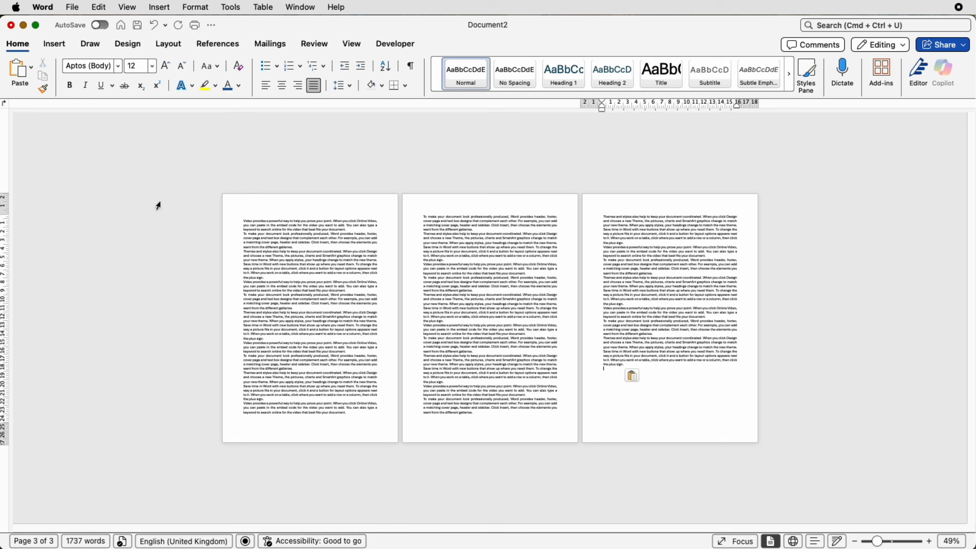
Insert a blank page before the first page of text at the document's start
click(242, 222)
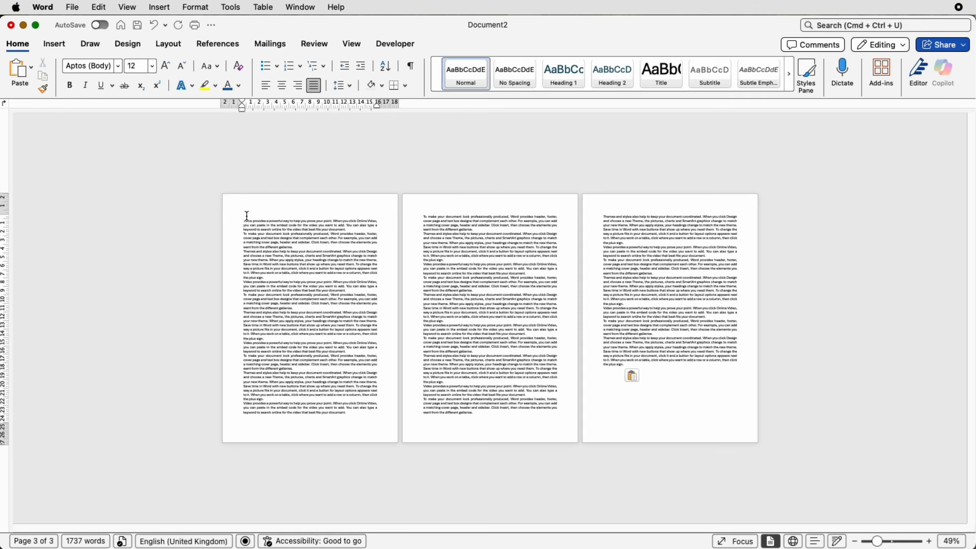
click(55, 45)
click(49, 76)
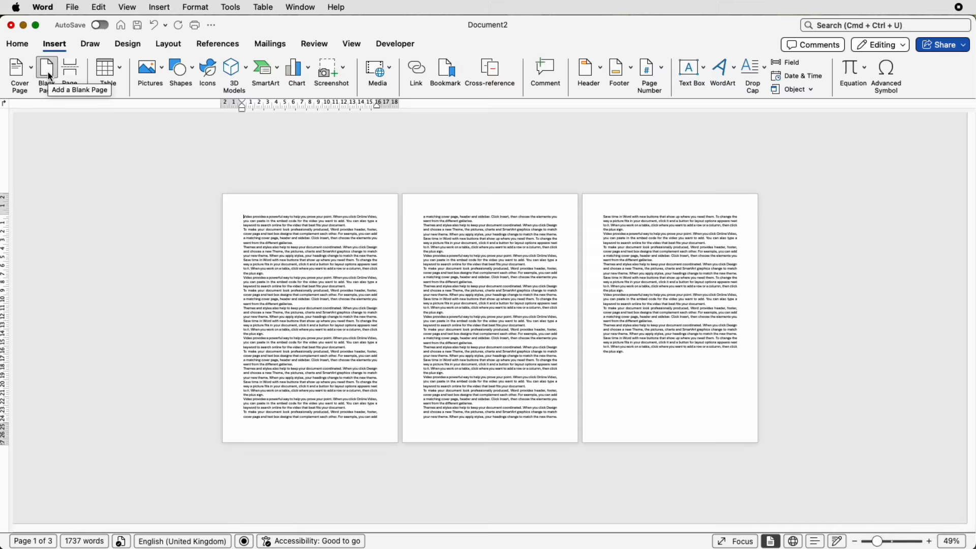
click(49, 76)
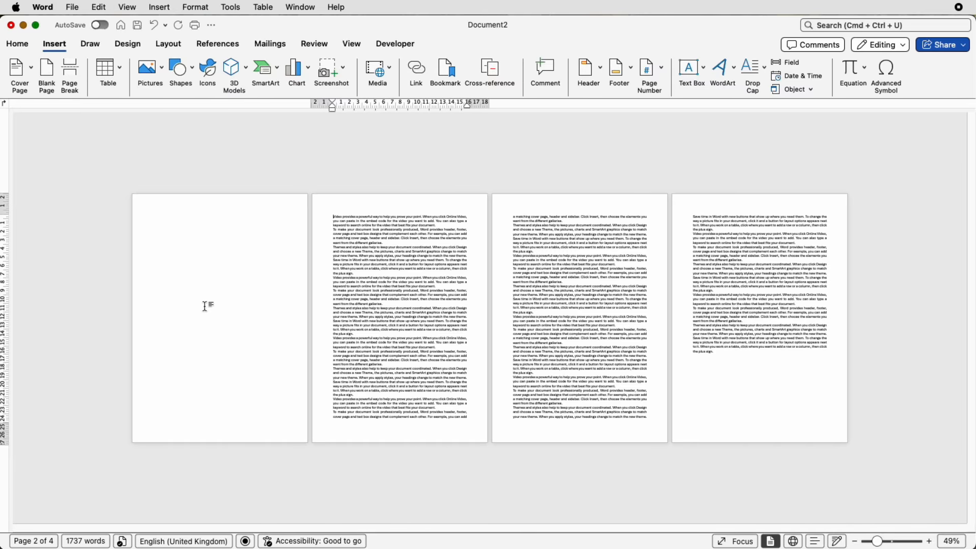
Insert blank pages after the first text page and at the end of the document
click(472, 419)
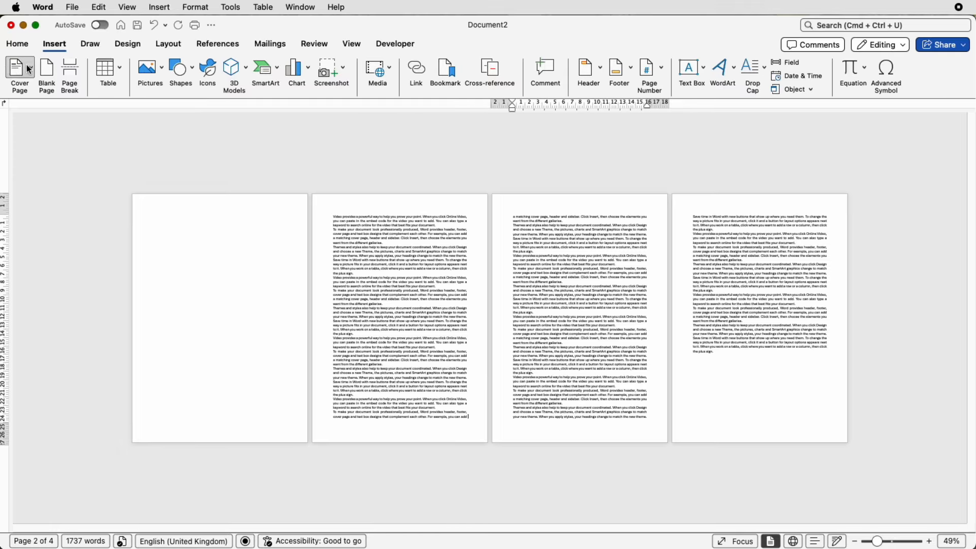
click(48, 74)
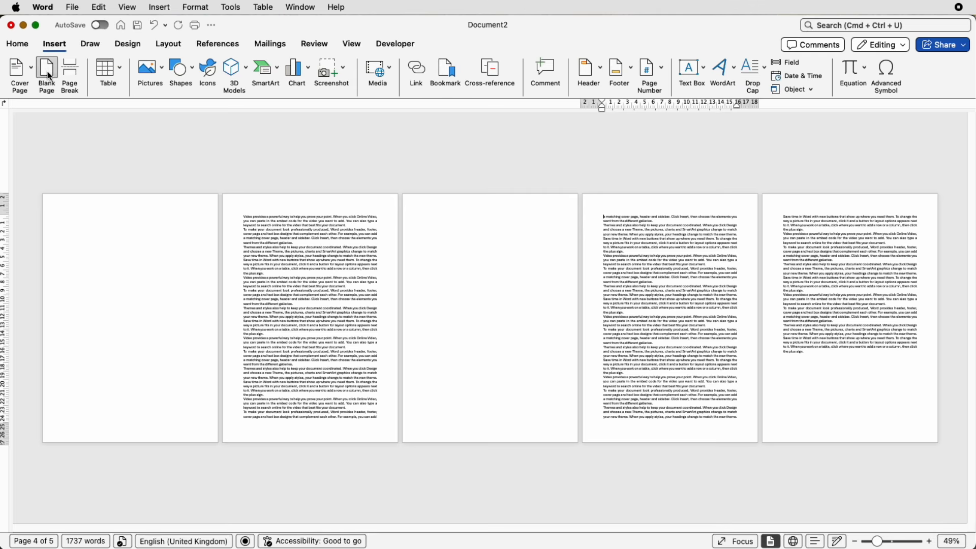
click(829, 355)
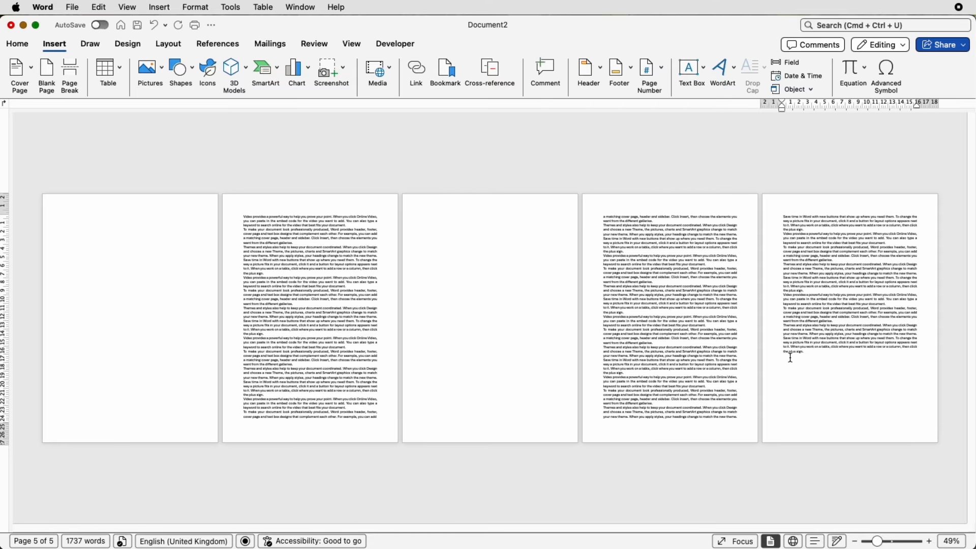
click(48, 74)
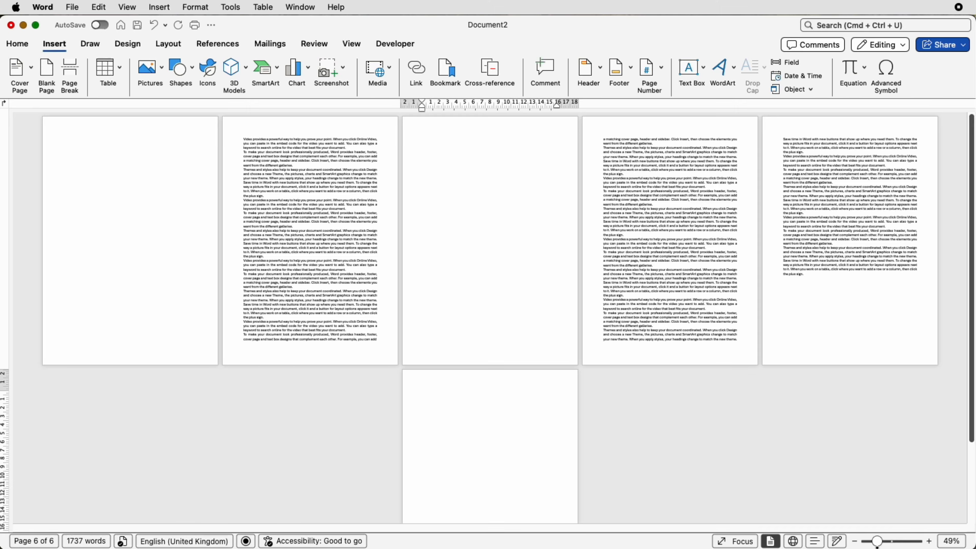
Show formatting marks and delete the blank page at the end of the document
drag(878, 545, 886, 545)
click(18, 44)
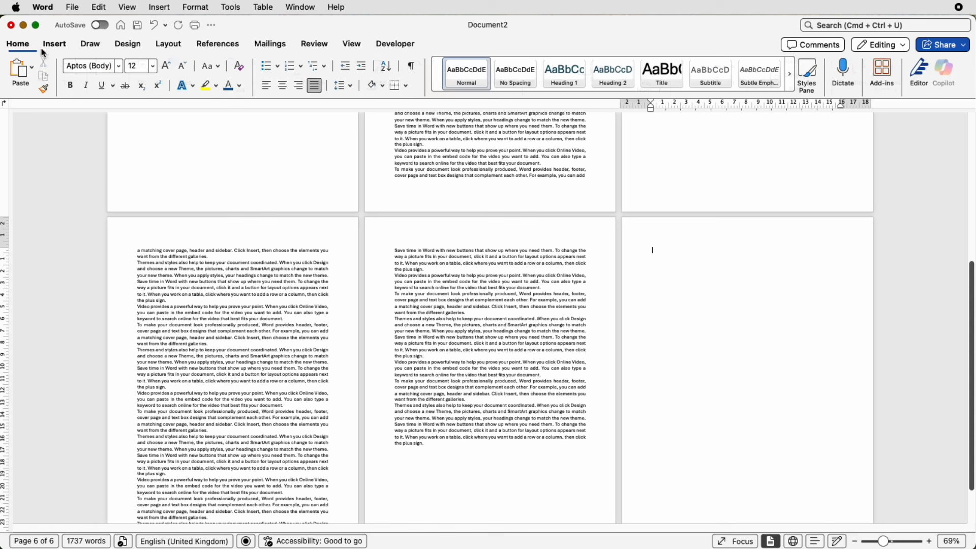
click(417, 69)
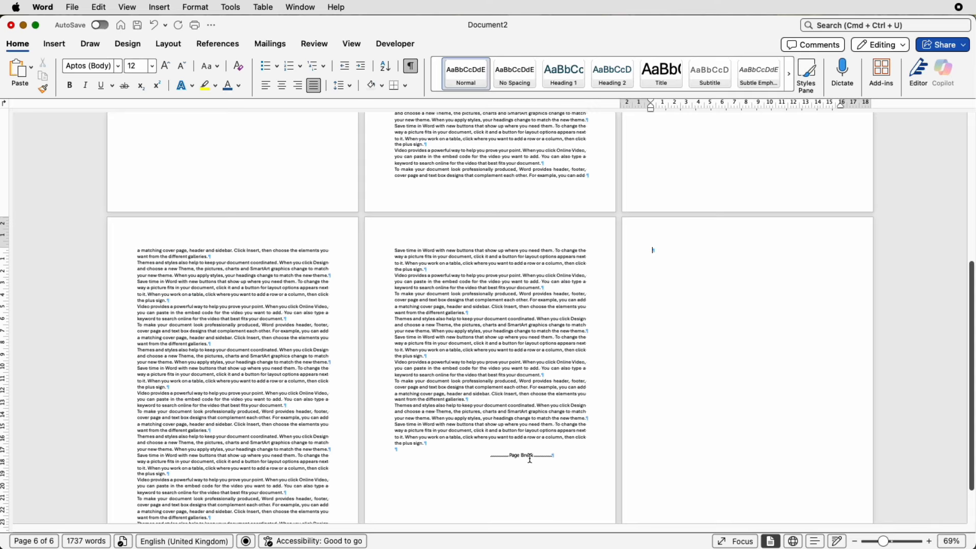
double_click(662, 254)
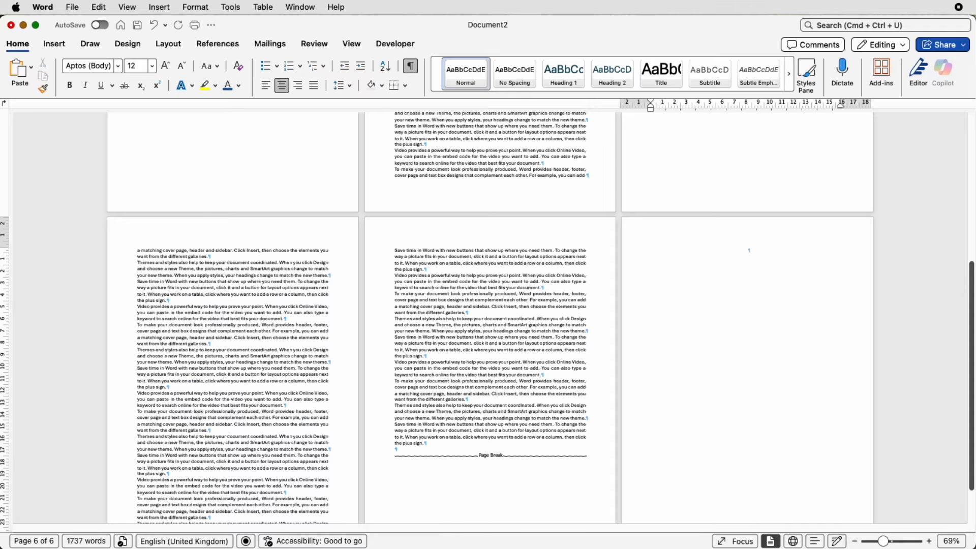
key(BackSpace)
Delete the page break that creates the blank page after the first text page
scroll(488, 318, up, 5)
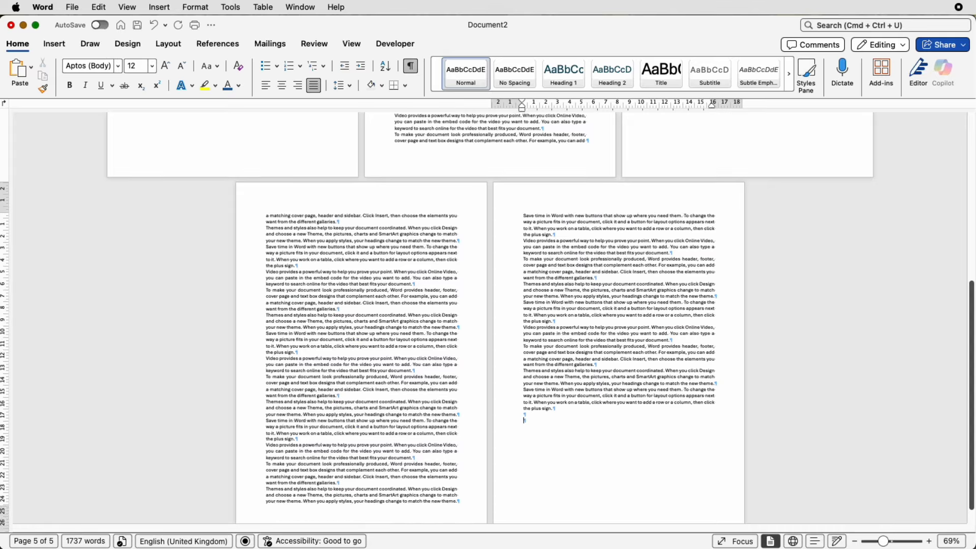
scroll(488, 318, up, 2)
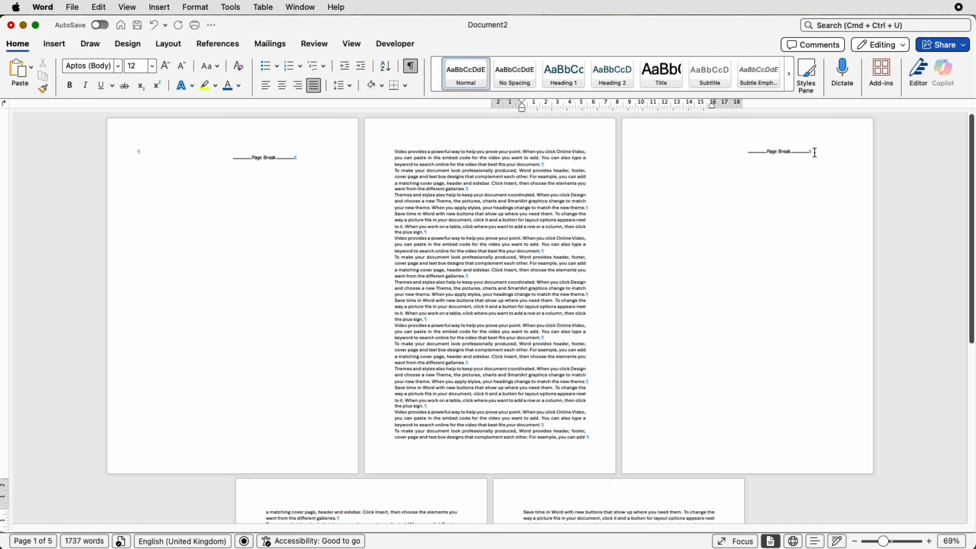
drag(816, 153, 764, 154)
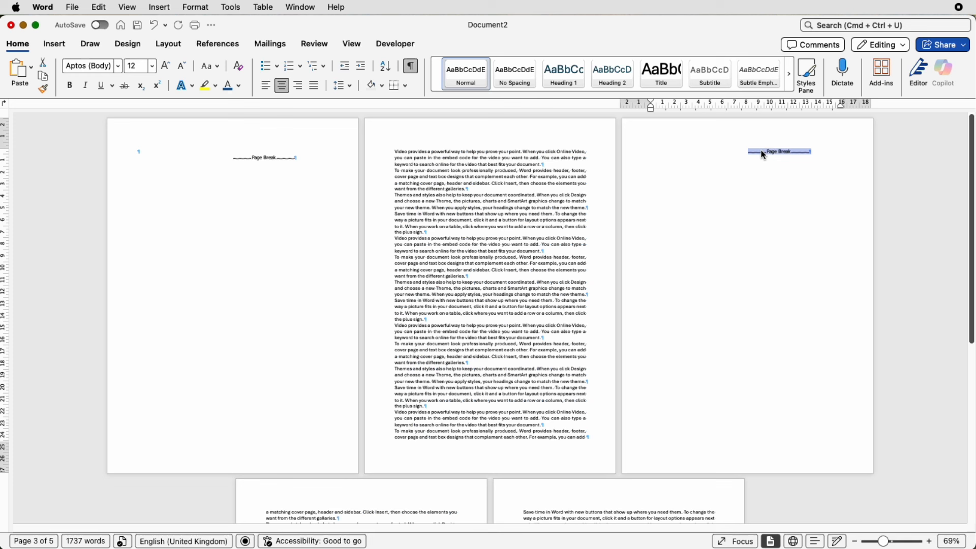
key(BackSpace)
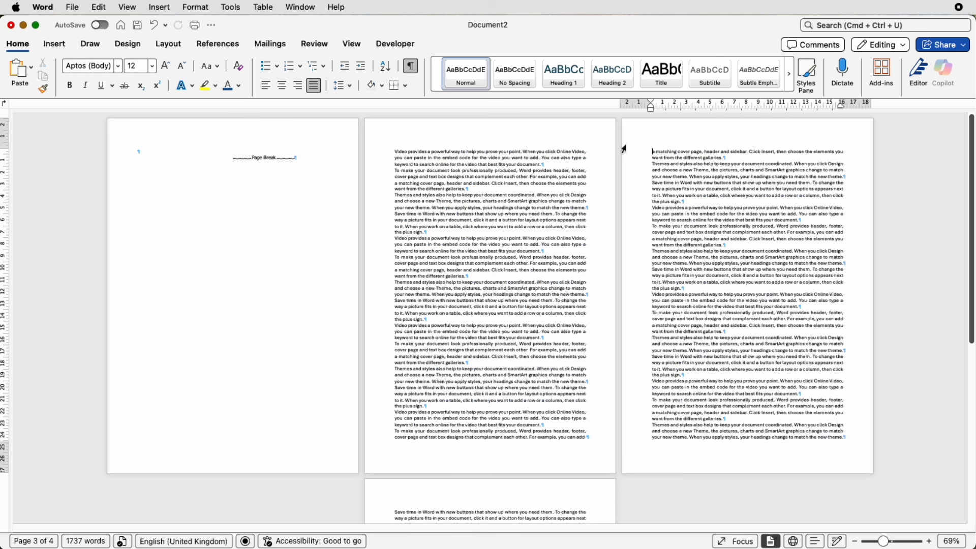
Delete the page break on the blank first page and hide formatting marks
drag(308, 158, 245, 159)
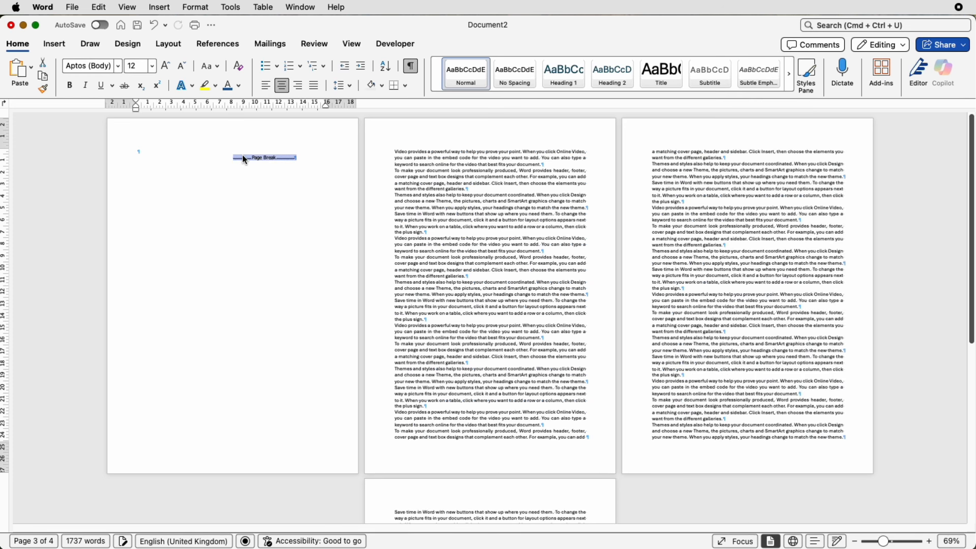
key(BackSpace)
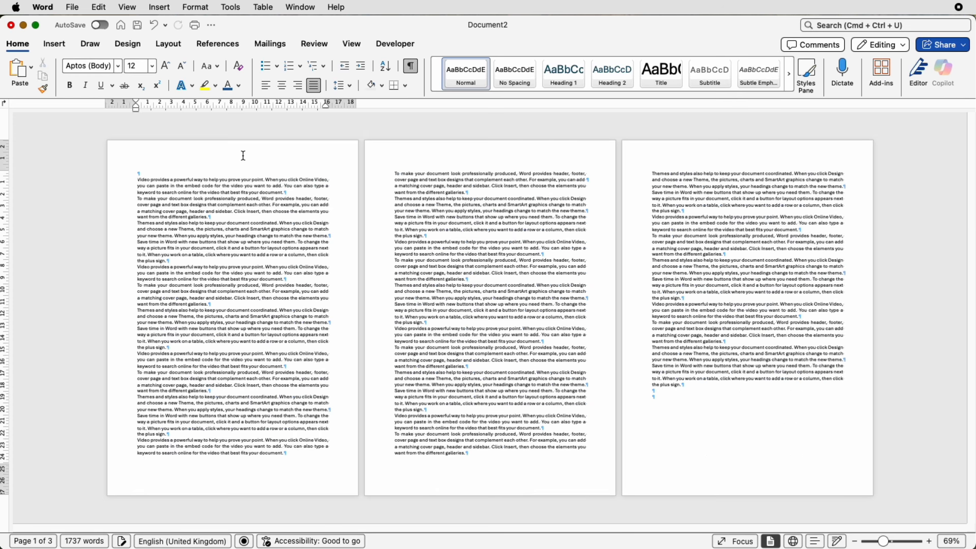
click(410, 68)
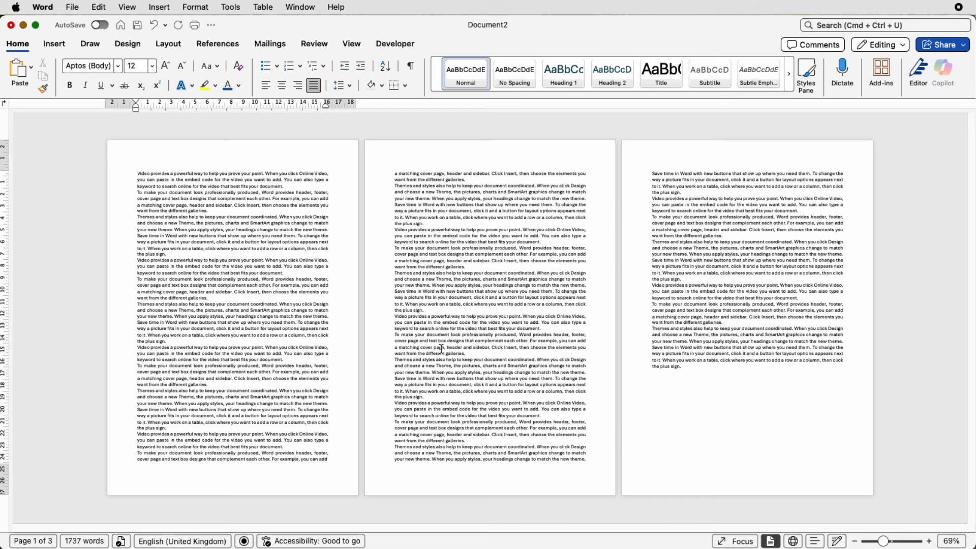
Search stock images for "tractor" and insert the aerial tractor photo after the first page's second paragraph
click(167, 255)
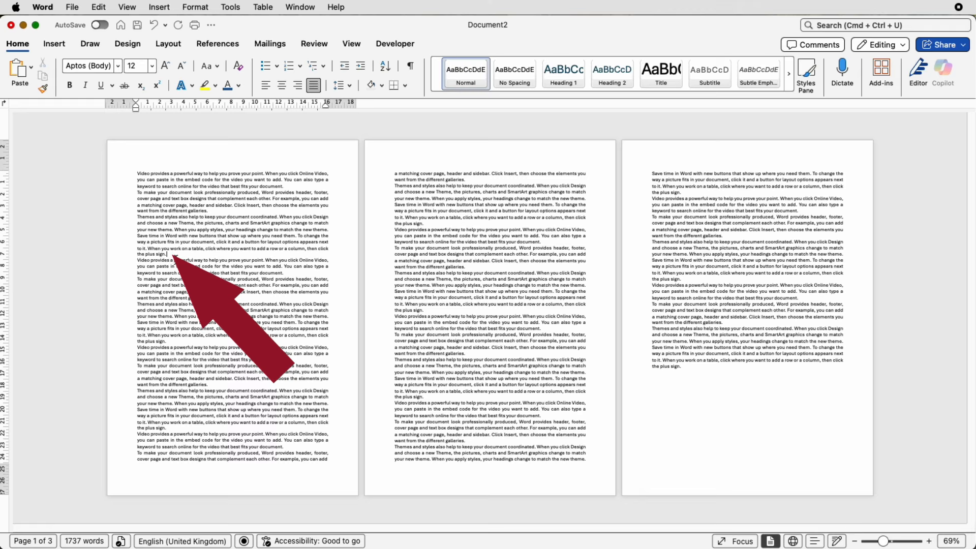
click(54, 44)
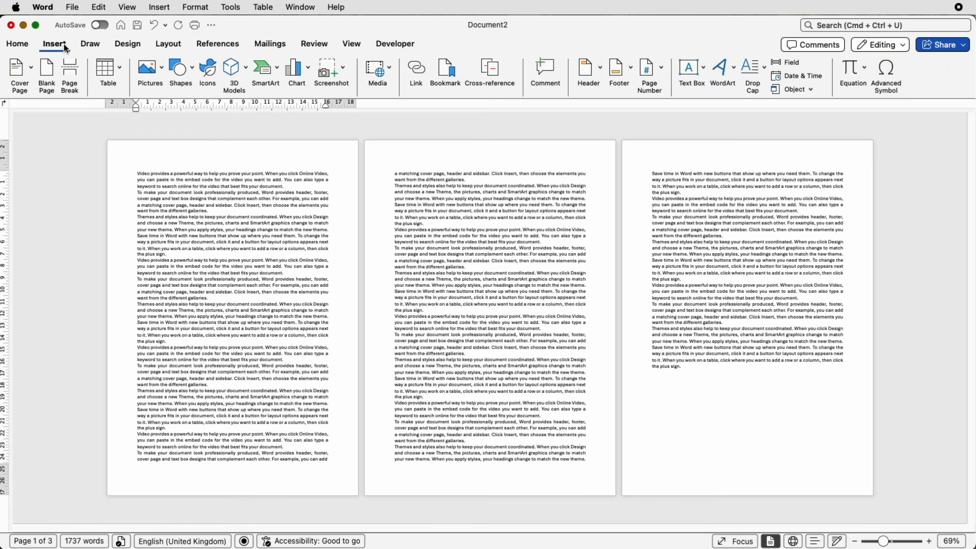
click(160, 75)
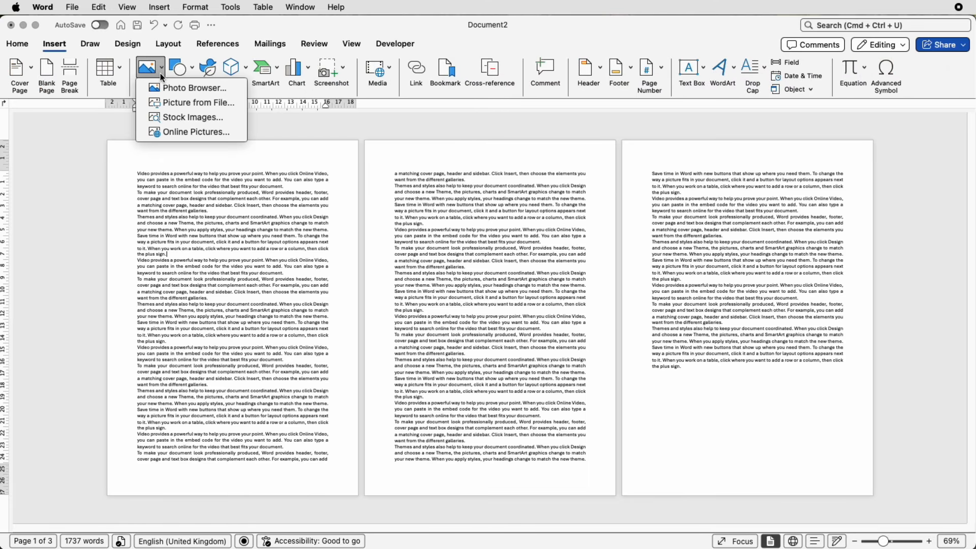
click(185, 120)
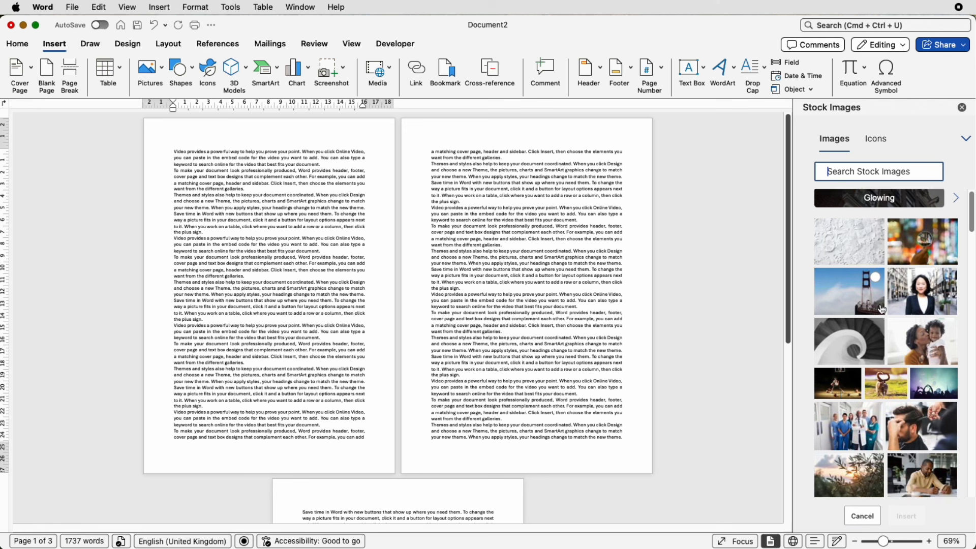
scroll(882, 309, down, 10)
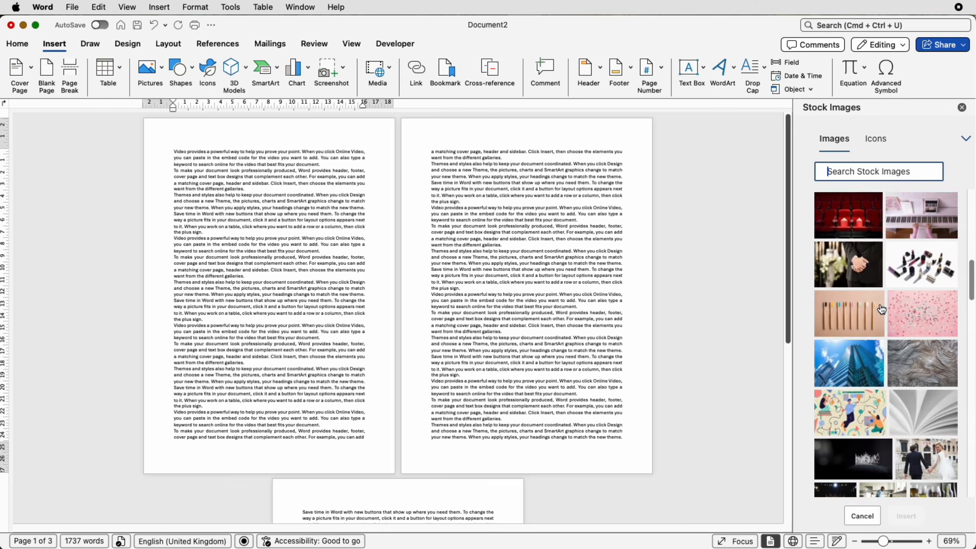
scroll(882, 309, down, 10)
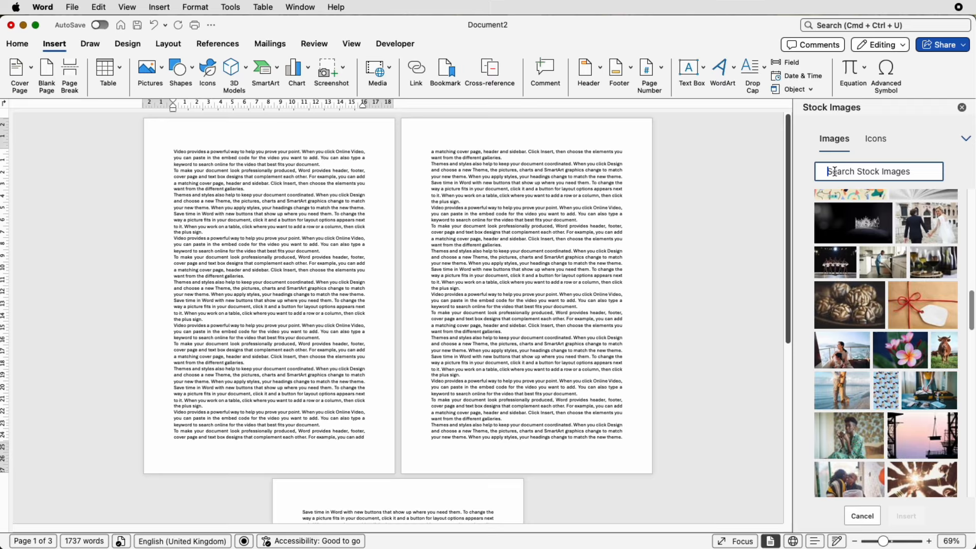
text(tractor)
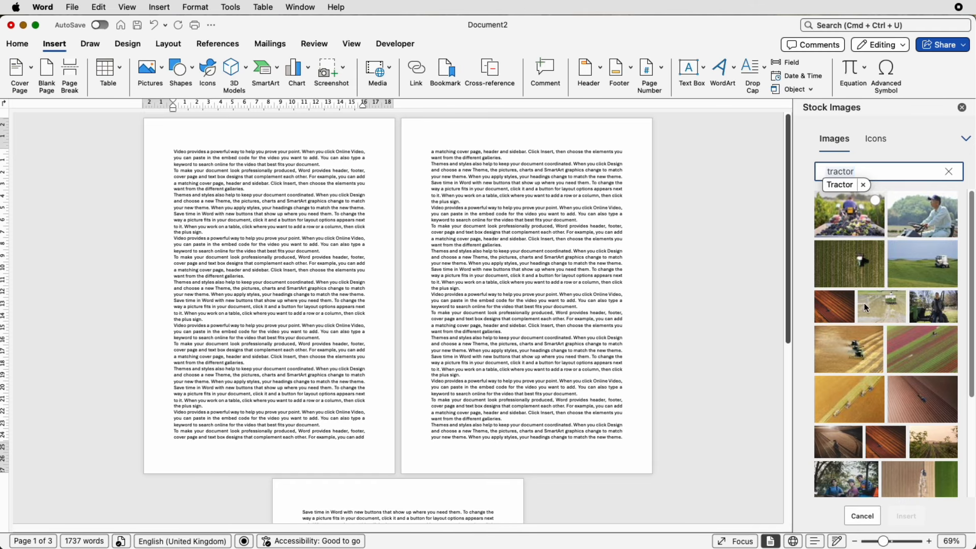
scroll(867, 307, down, 5)
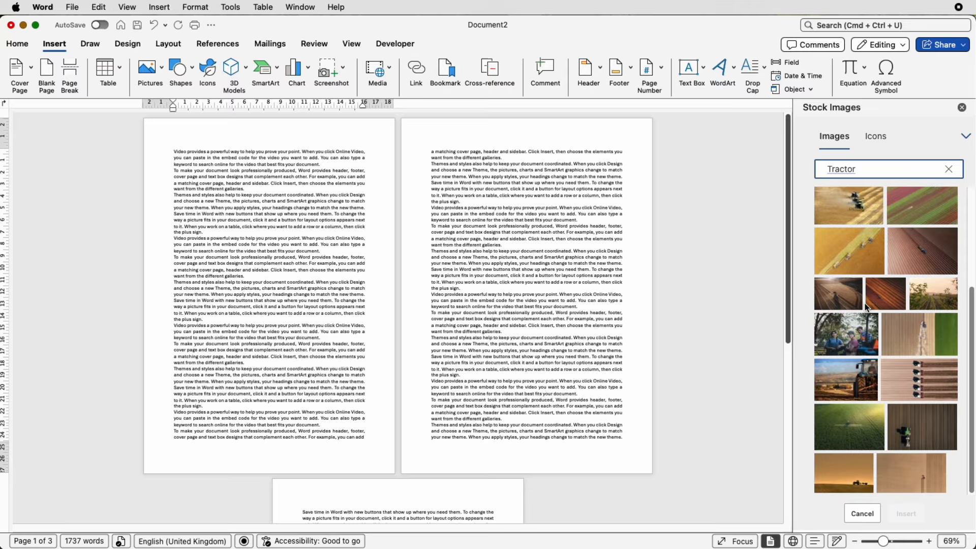
click(913, 443)
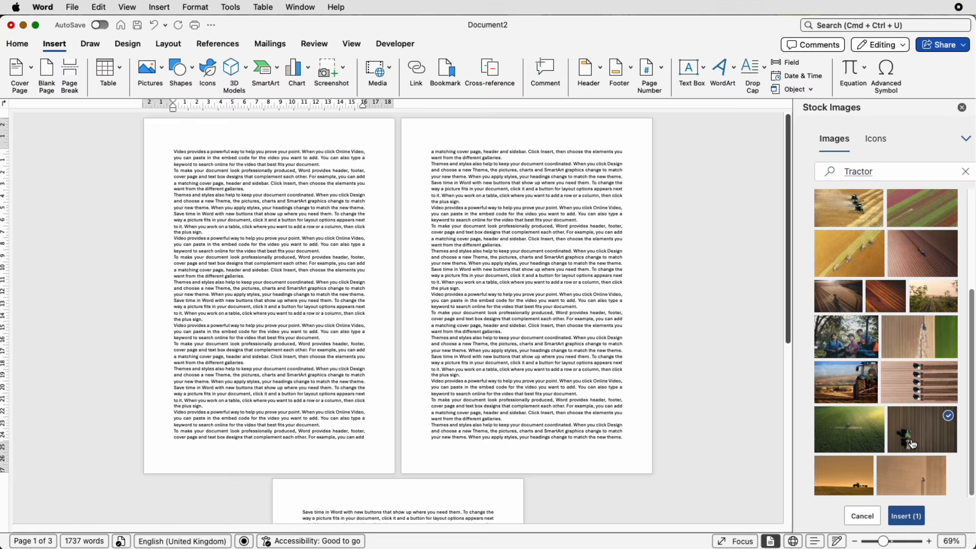
click(906, 517)
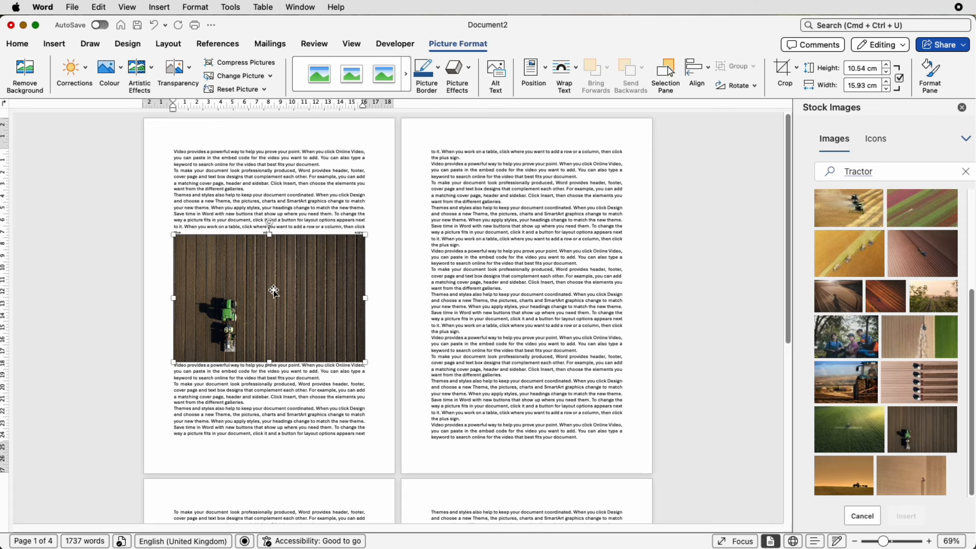
Try to move the inline picture up within the text, and undo the last move
drag(297, 280, 339, 221)
drag(278, 259, 296, 220)
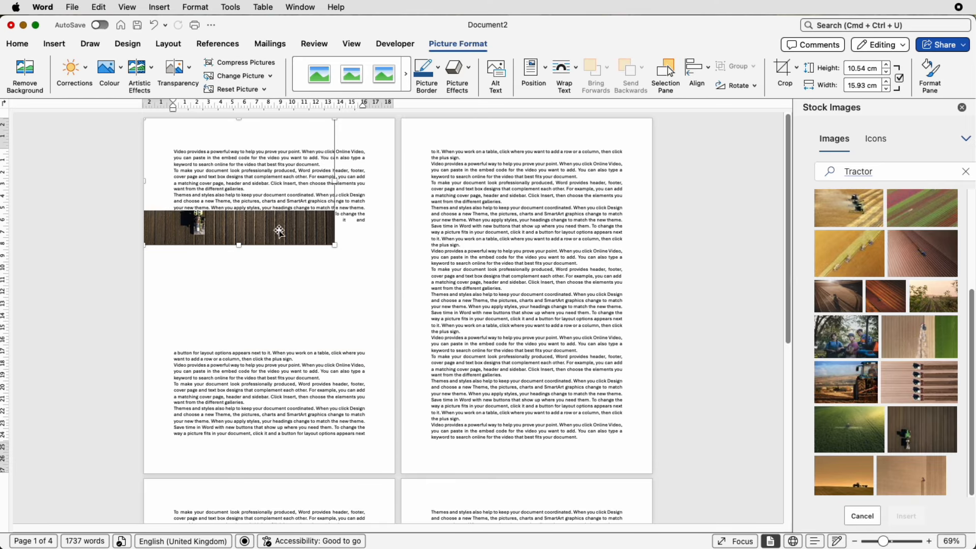
key(super+z)
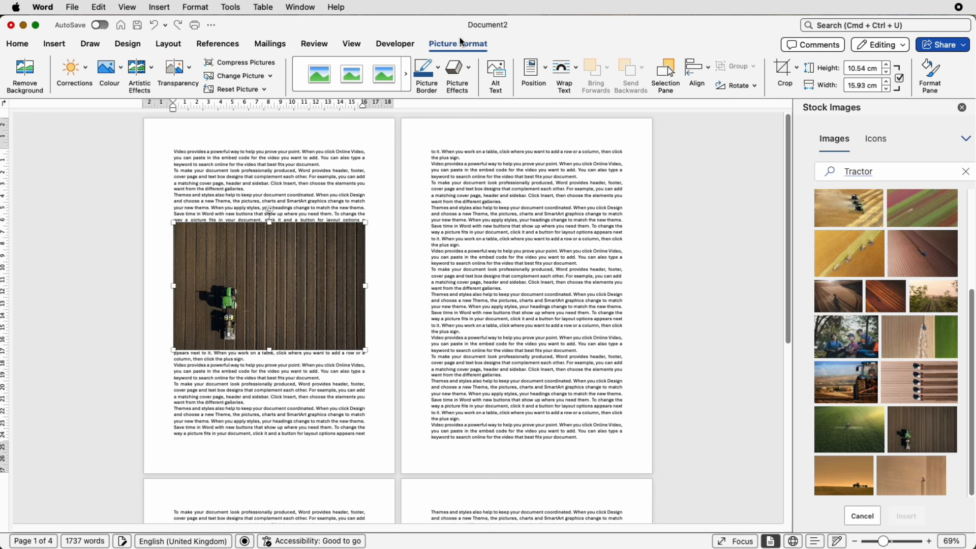
Set the picture's text wrapping to Top and Bottom and shrink it to about 6.93 × 10.47 cm
click(579, 76)
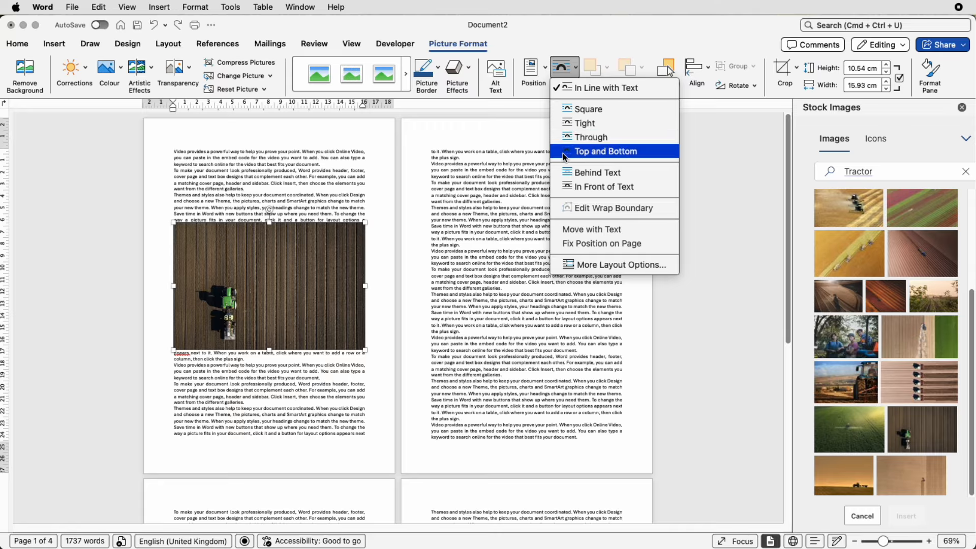
click(606, 151)
drag(365, 222, 299, 261)
drag(227, 313, 260, 282)
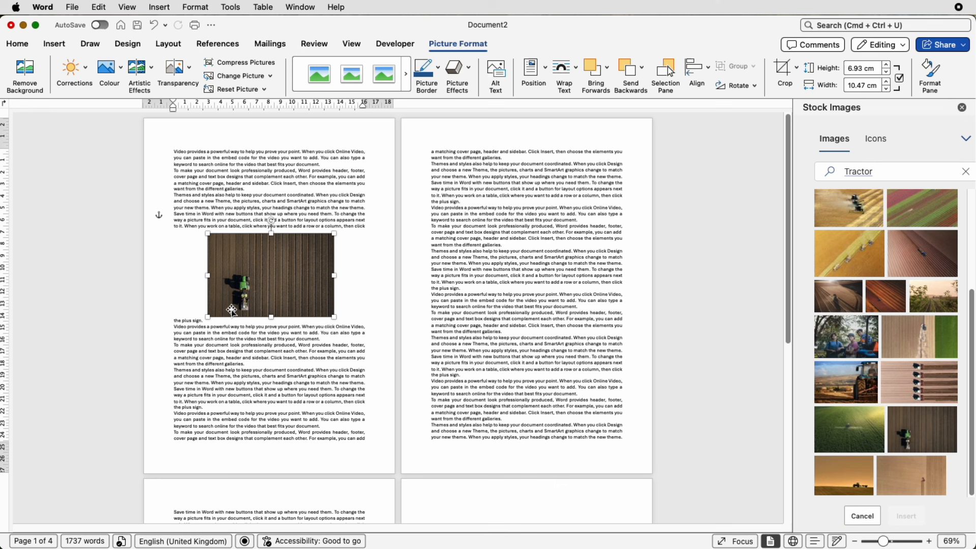
Change the picture's wrapping to Square and shrink it to about 6.02 × 9.09 cm
click(567, 74)
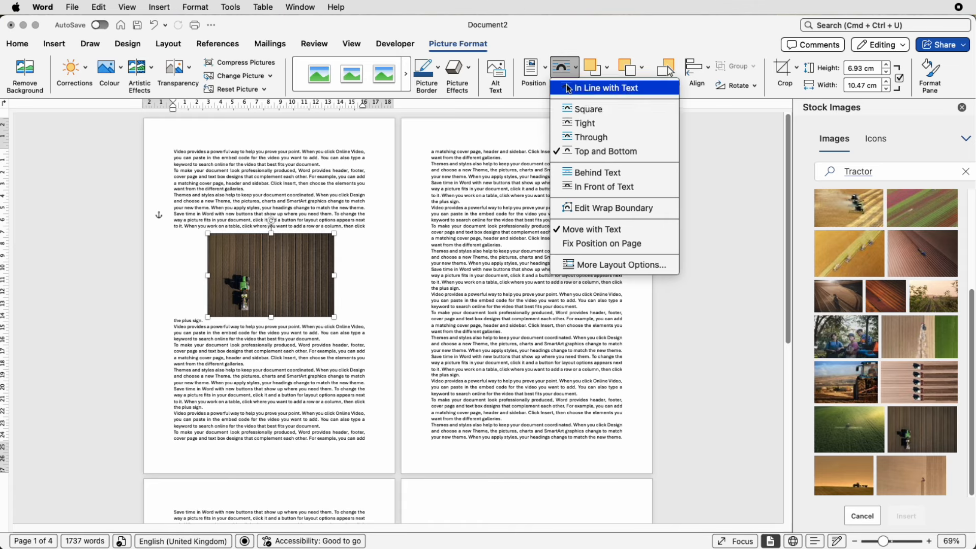
click(573, 127)
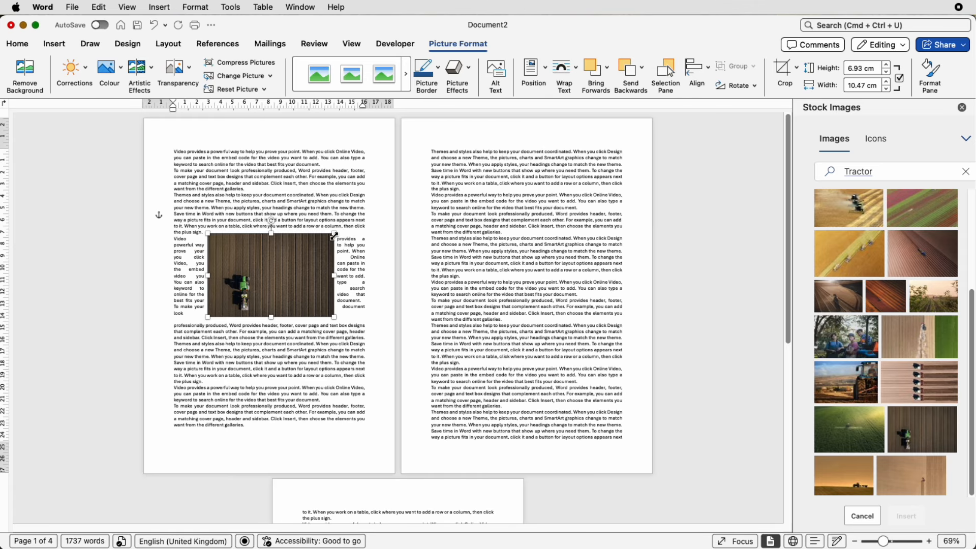
drag(334, 233, 309, 245)
Move the picture against the left margin, at about 2.56 cm left and 8.43 cm top
drag(271, 274, 237, 248)
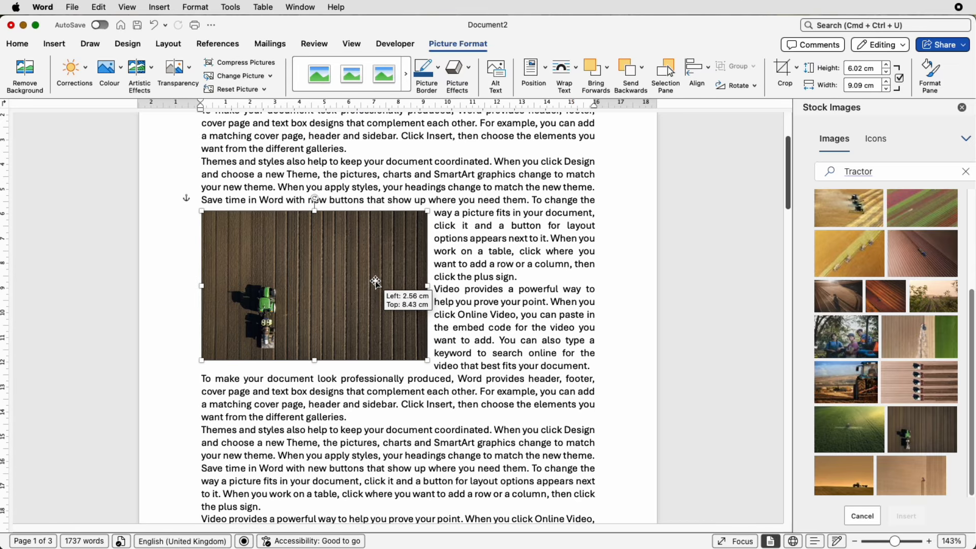
drag(375, 281, 377, 281)
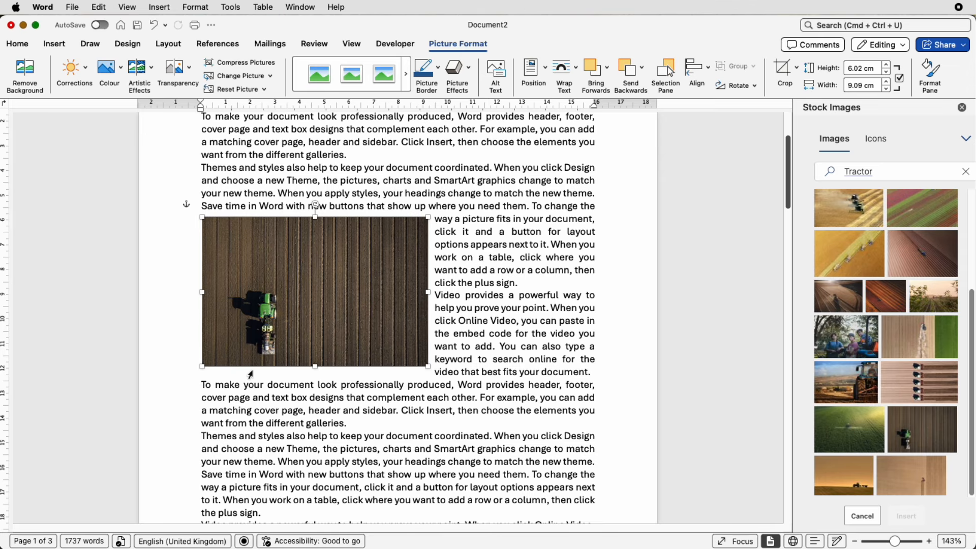
Set the picture's top, bottom and right distance from text to 1 cm in the advanced layout options
click(578, 76)
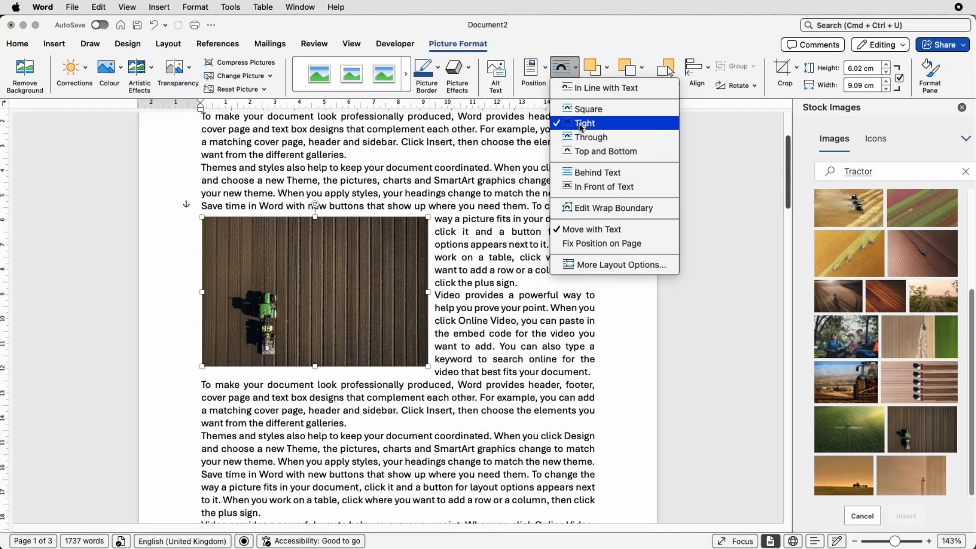
click(584, 265)
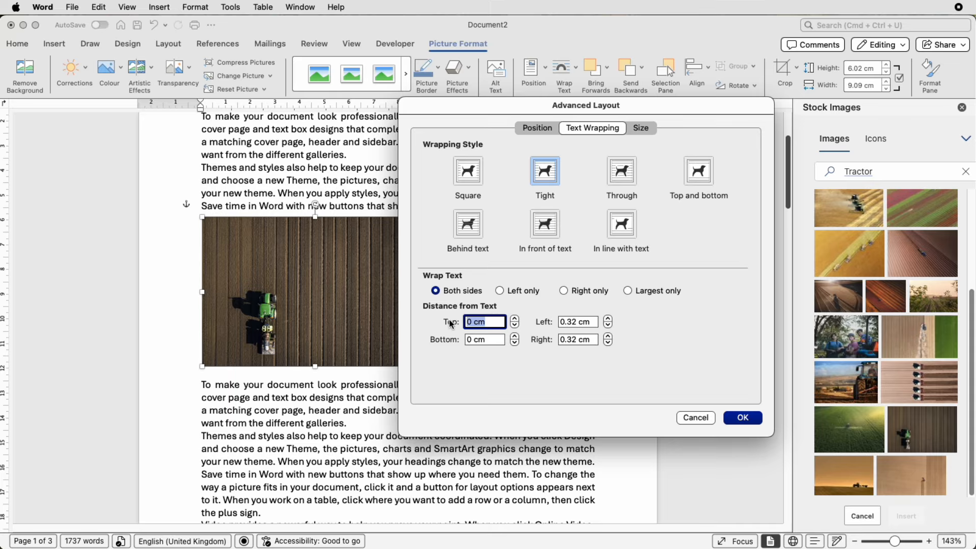
text(1)
key(Tab)
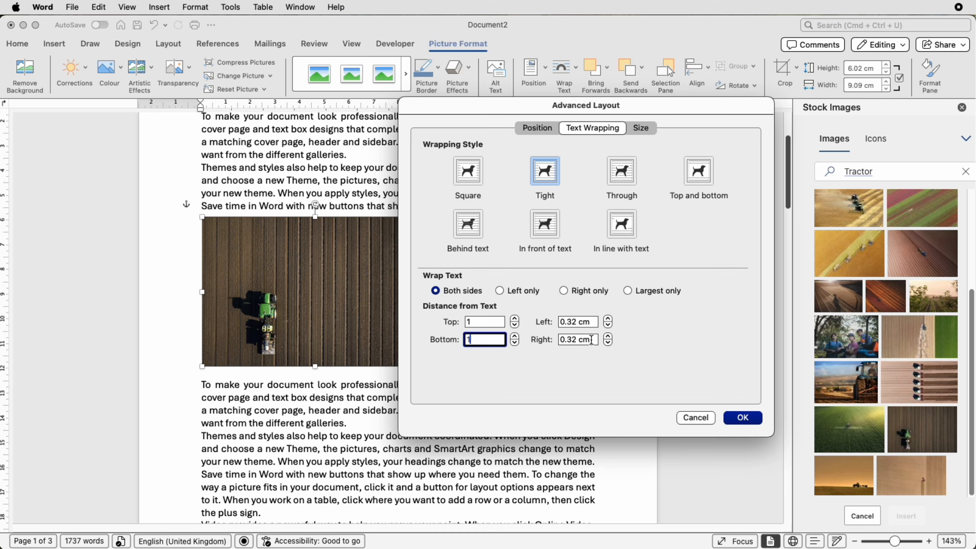
click(592, 340)
text(1)
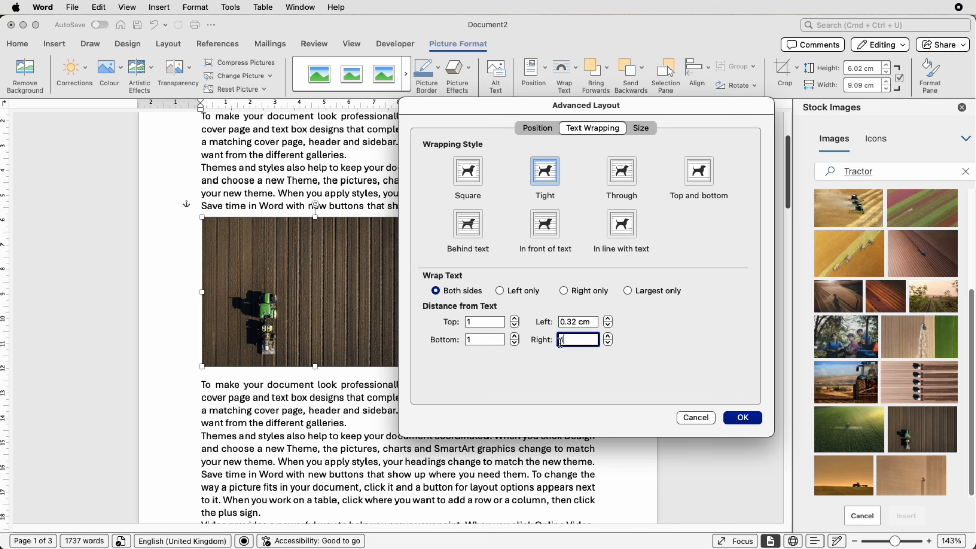
click(734, 419)
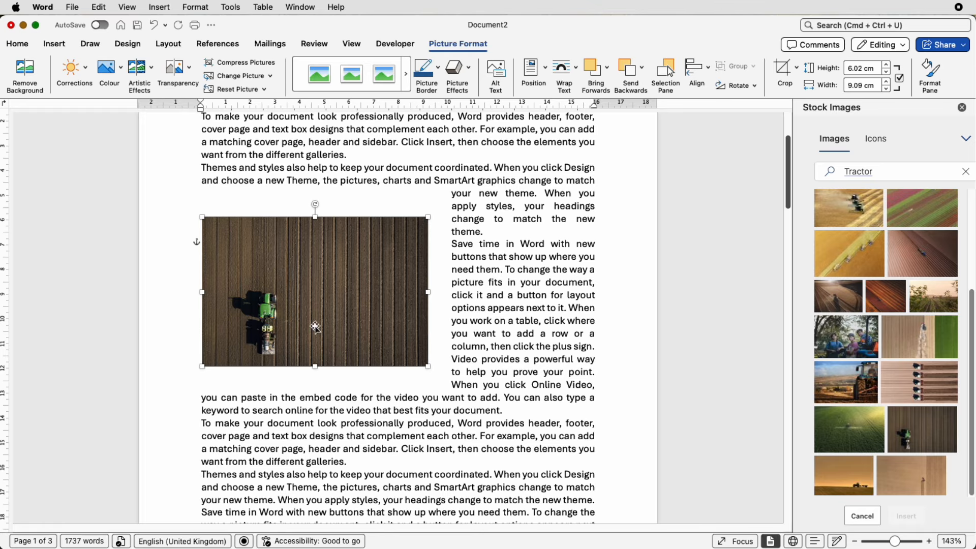
Move the picture against the right margin and set its left distance from text to 1 cm
drag(315, 319, 474, 269)
drag(474, 256, 473, 256)
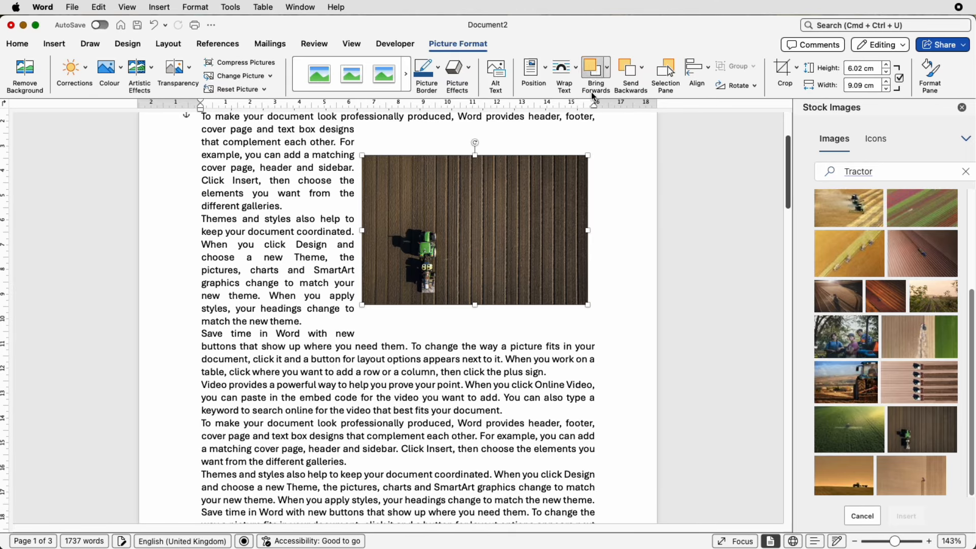
click(575, 69)
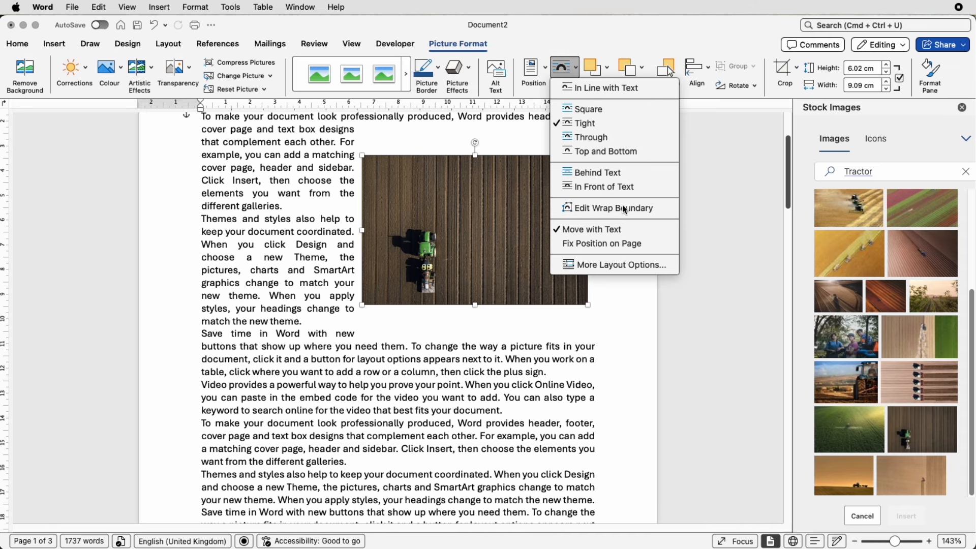
click(625, 265)
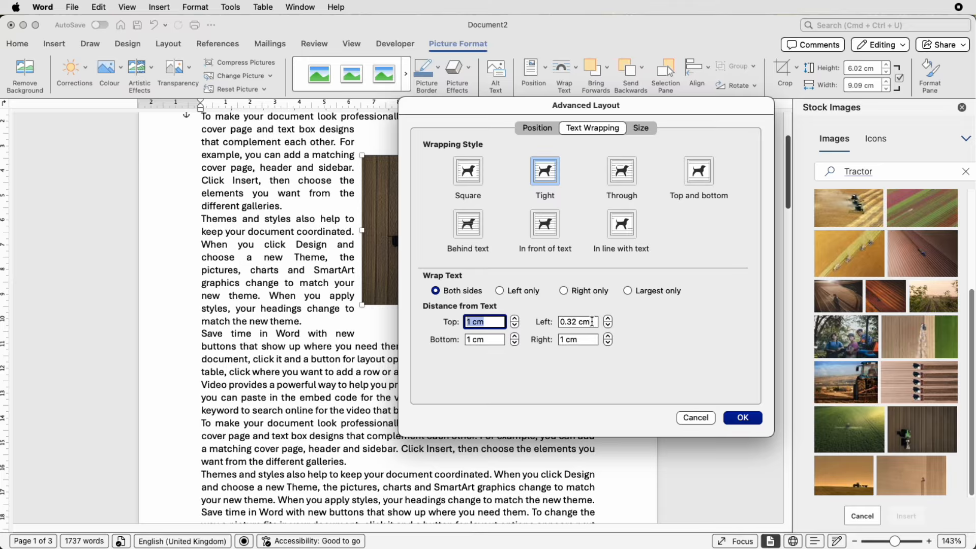
triple_click(592, 321)
text(1)
click(740, 418)
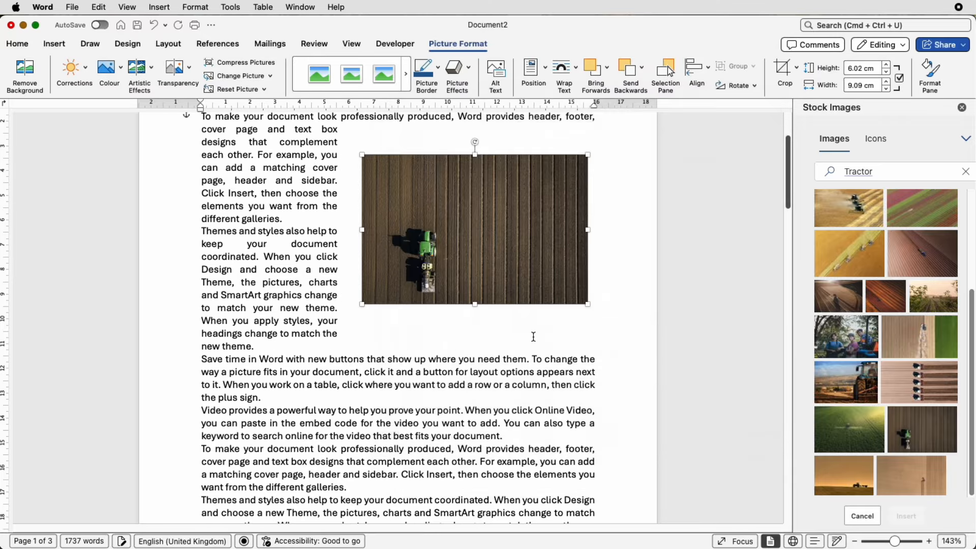
Move the picture back against the left margin beside the text
drag(478, 275, 318, 294)
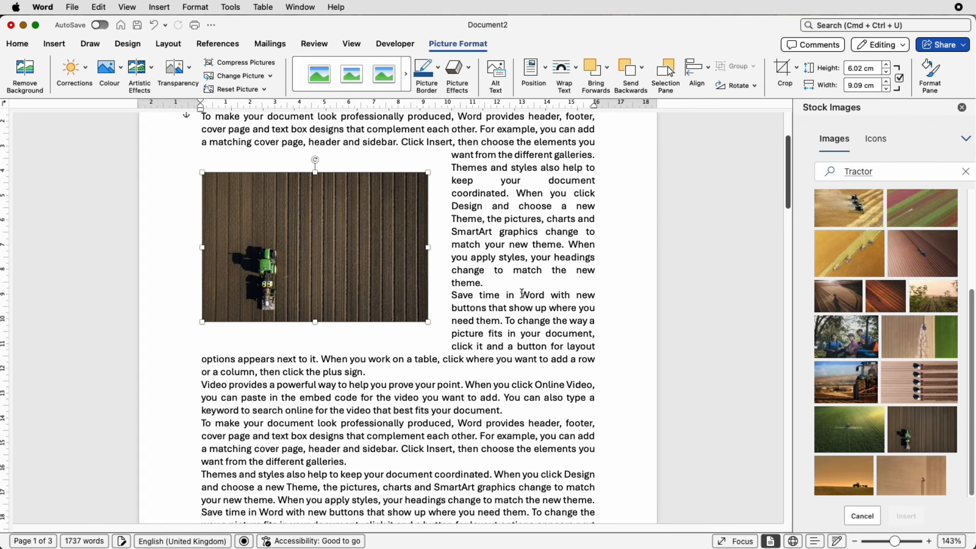